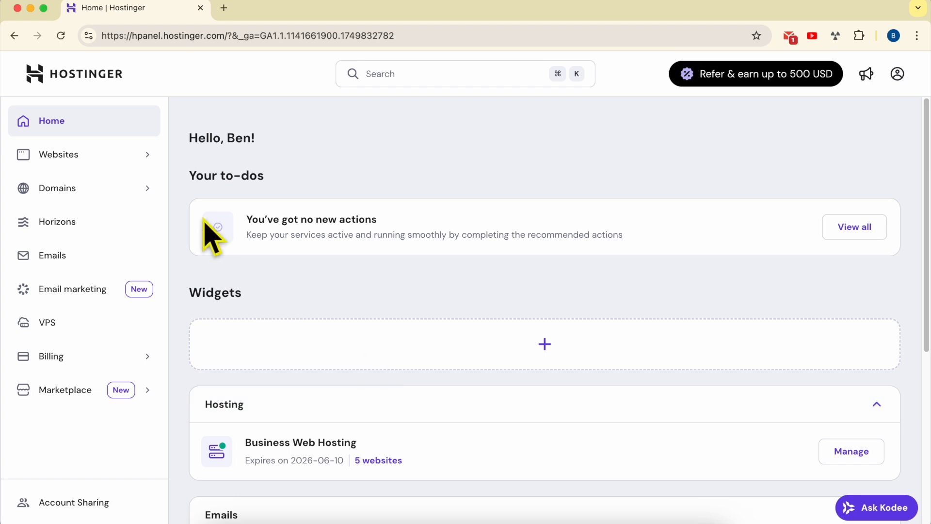
Open the management dashboard for the benstutorial.com website from the websites list
click(97, 154)
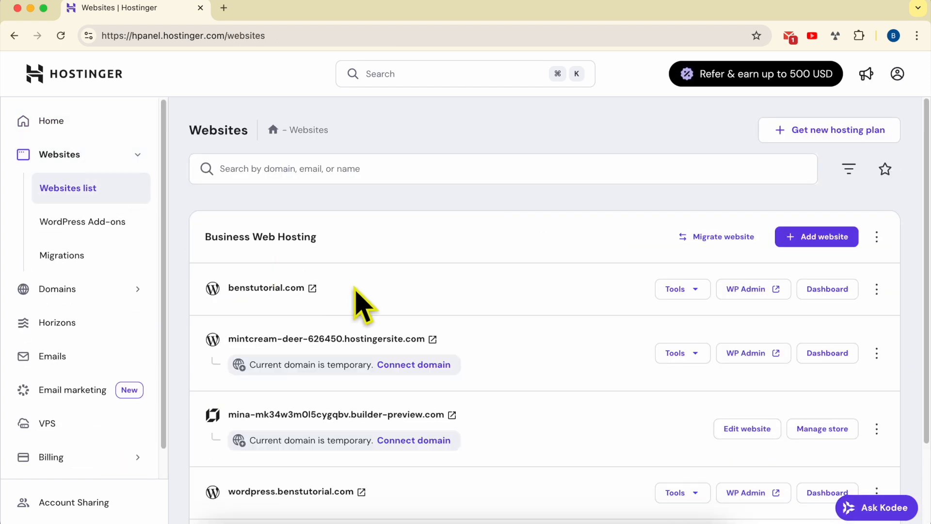
triple_click(357, 290)
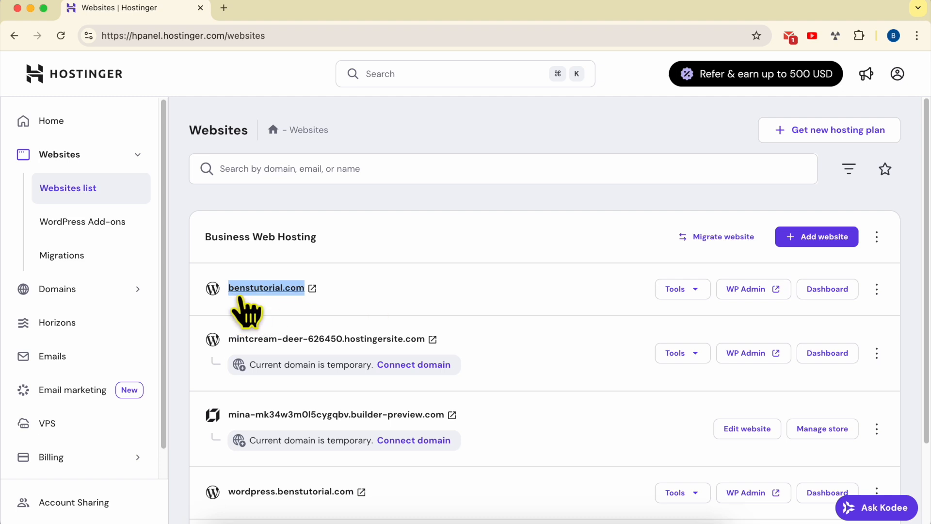
click(374, 291)
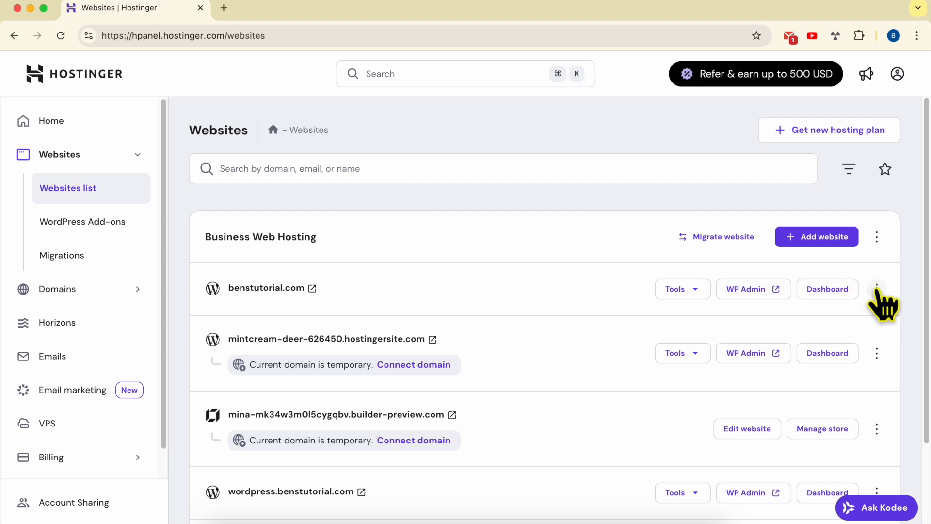
click(830, 291)
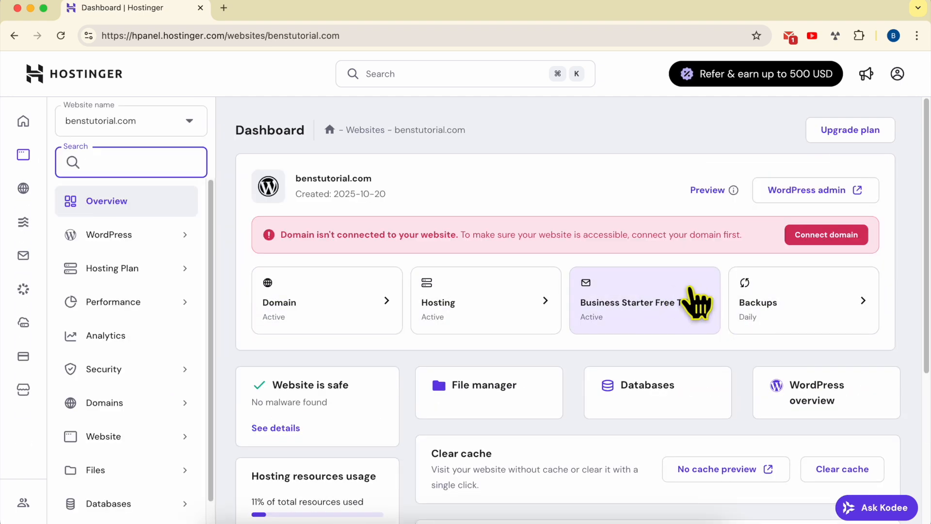
Open the Parked Domains page in the Domains settings of benstutorial.com
click(108, 407)
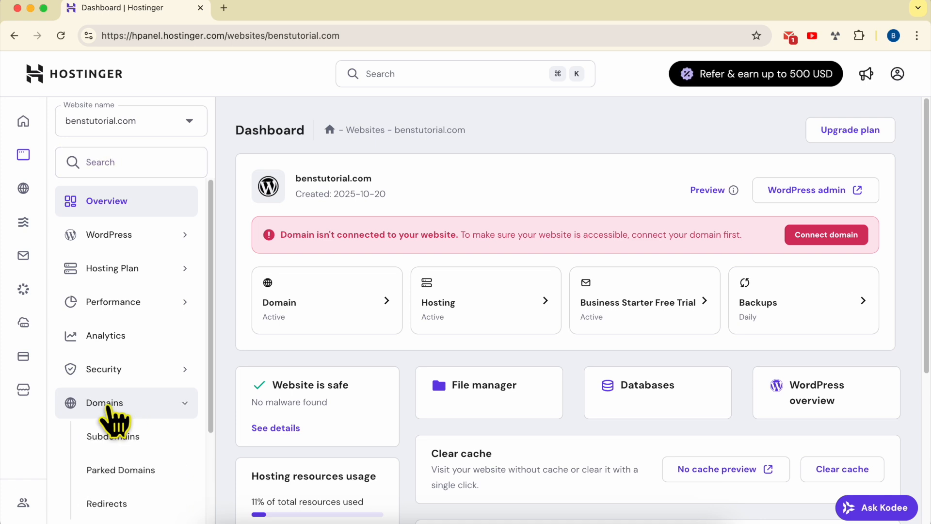
scroll(156, 417, down, 3)
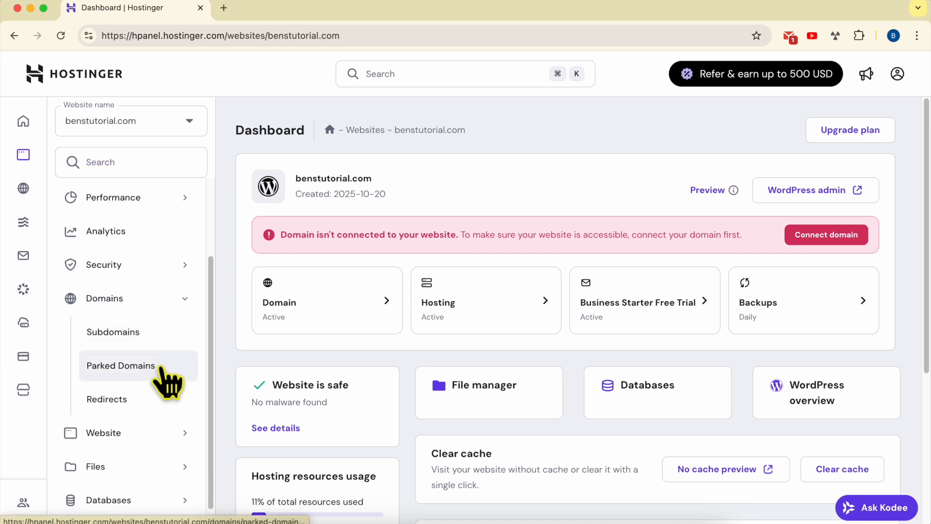
click(172, 371)
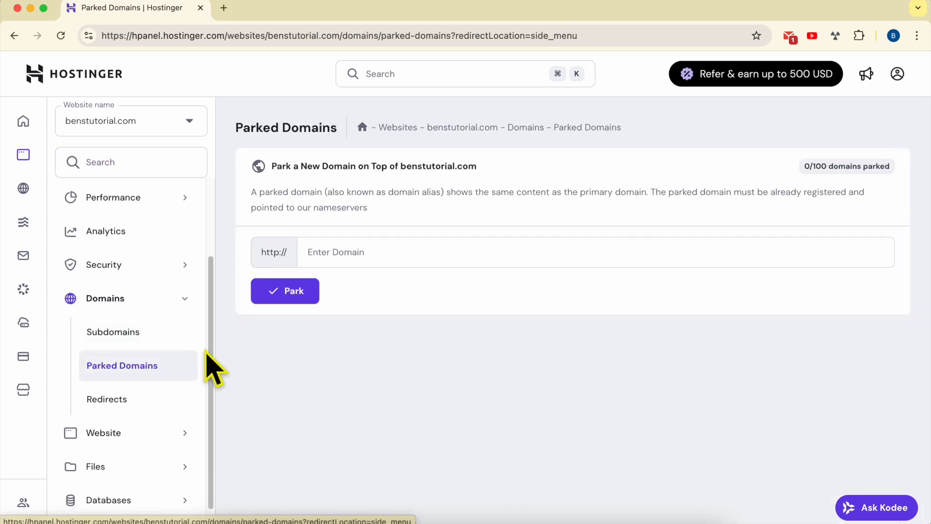
Read the description of parked domains, including the registration and nameserver requirements
drag(256, 193, 423, 187)
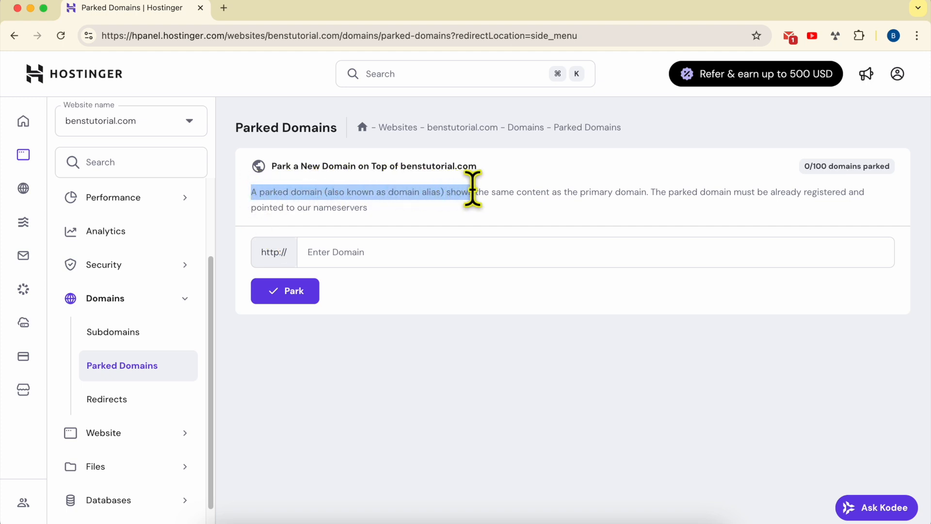
drag(495, 189, 645, 191)
click(655, 193)
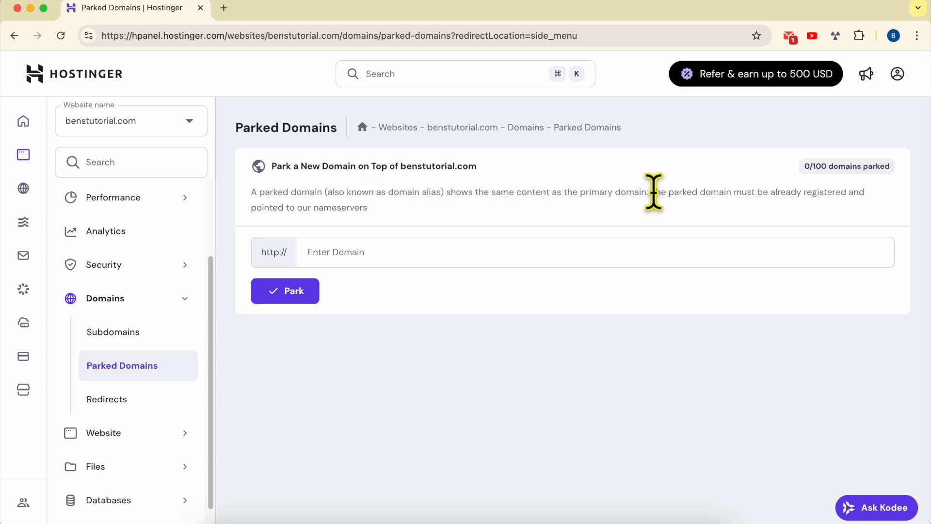
drag(658, 190, 847, 194)
drag(251, 207, 405, 226)
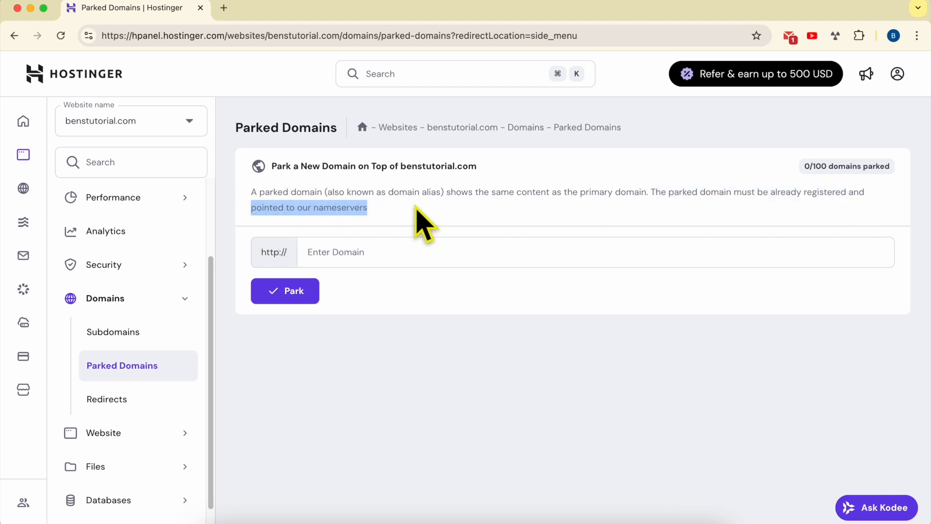
click(417, 208)
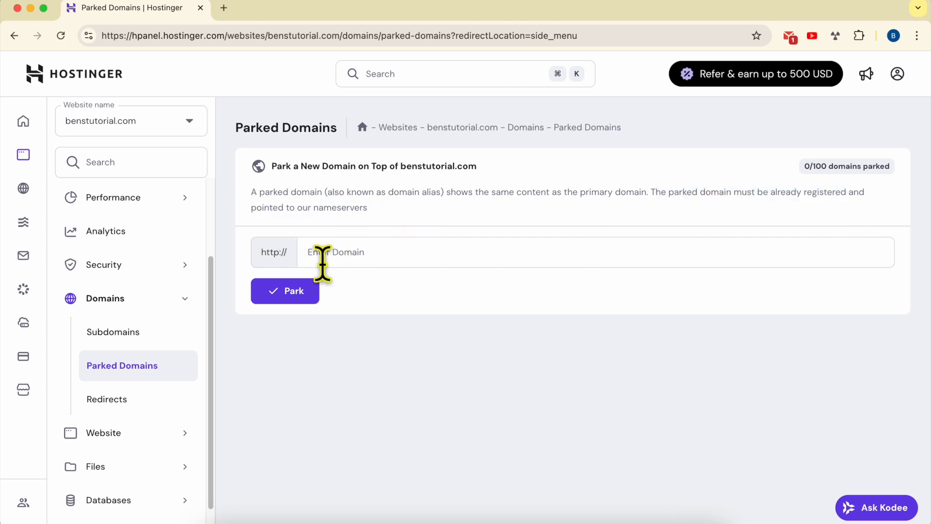
Park the domain benswebsite.com on top of benstutorial.com
click(349, 251)
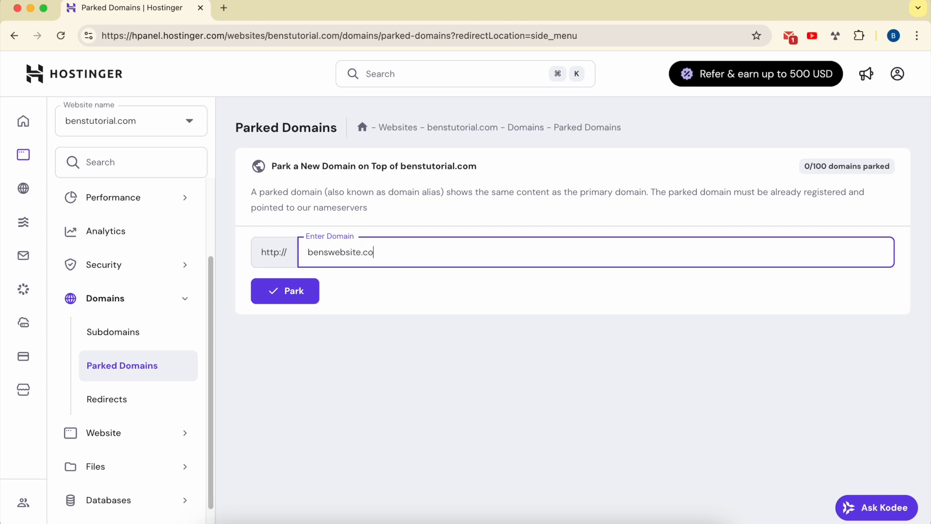
click(289, 297)
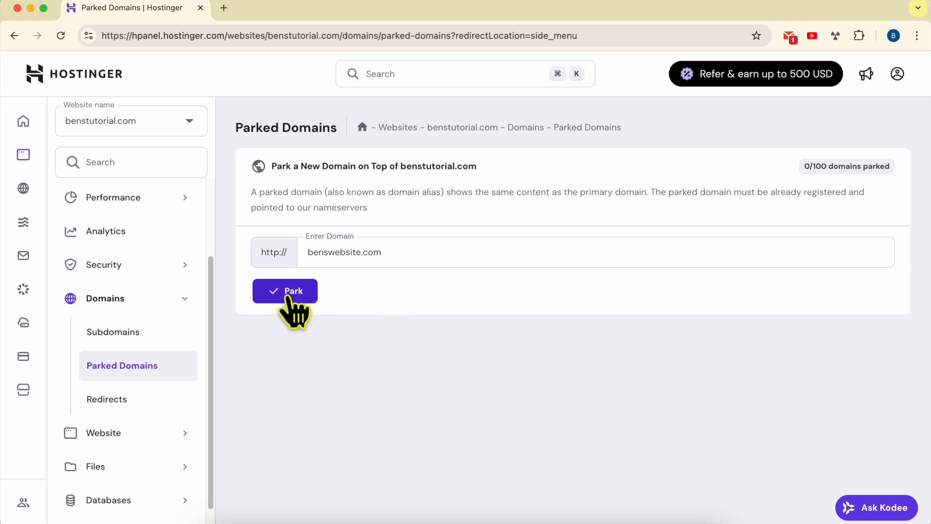
click(291, 296)
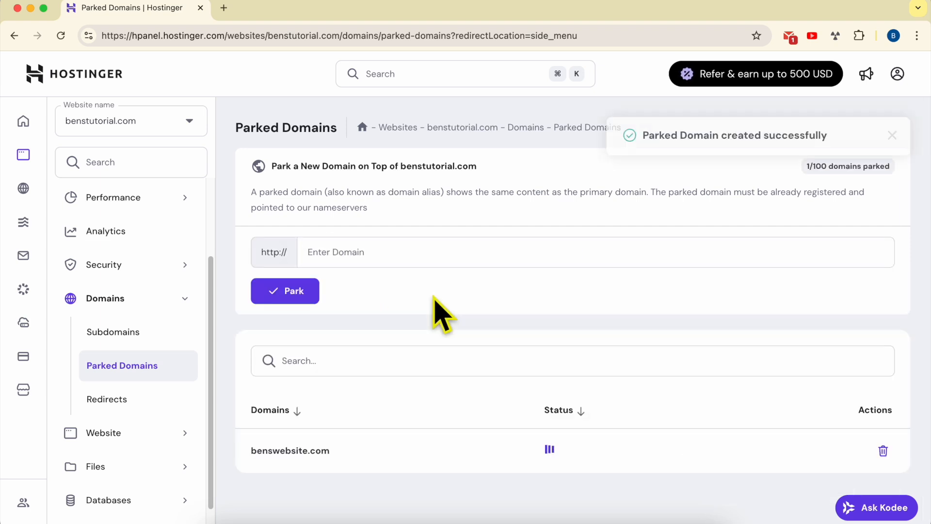
drag(647, 137, 838, 140)
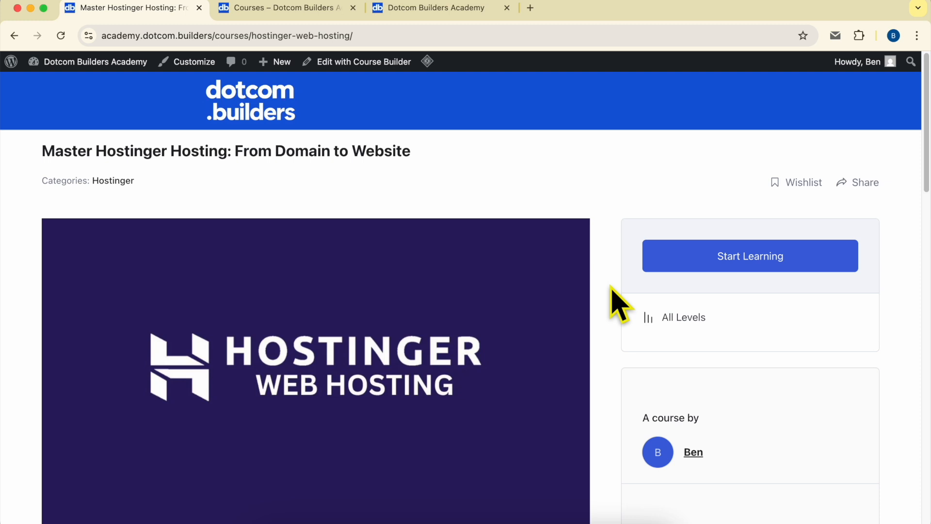
Examine the Hostinger hosting course outline, expanding WordPress Setup & Configuration, Customizing Your WordPress Website, and SSL, Security & Privacy
scroll(613, 291, down, 15)
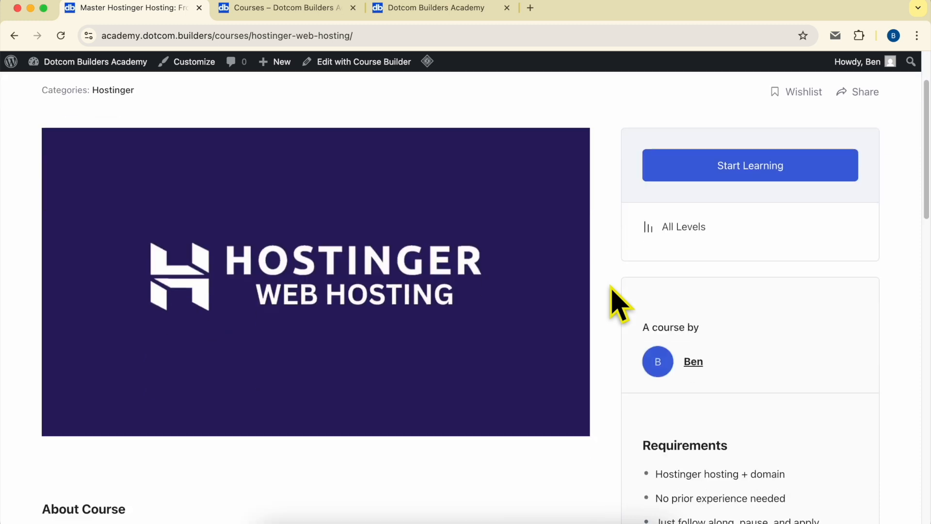
scroll(610, 287, down, 1)
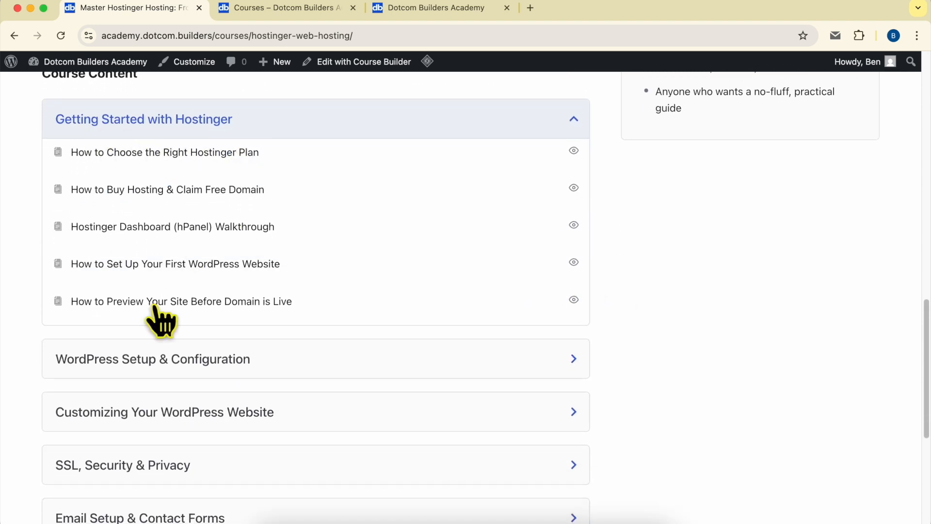
click(133, 361)
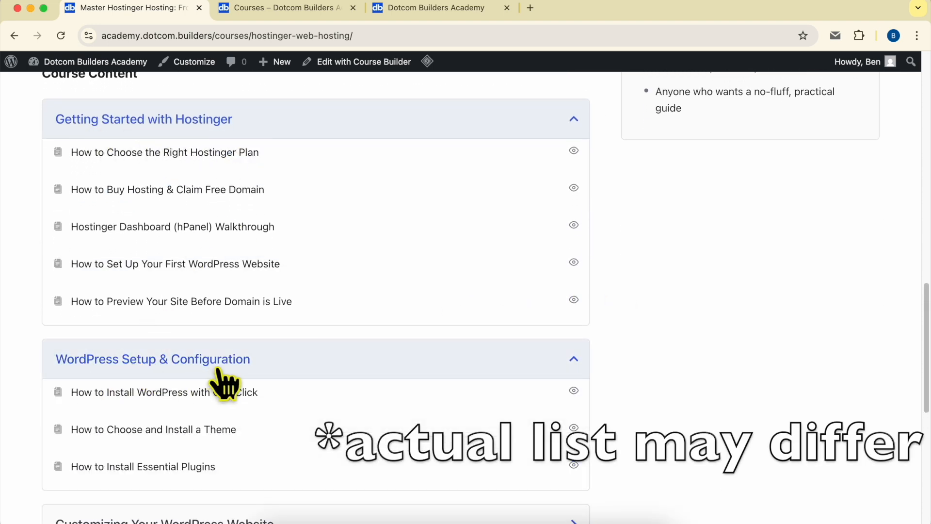
scroll(254, 374, down, 5)
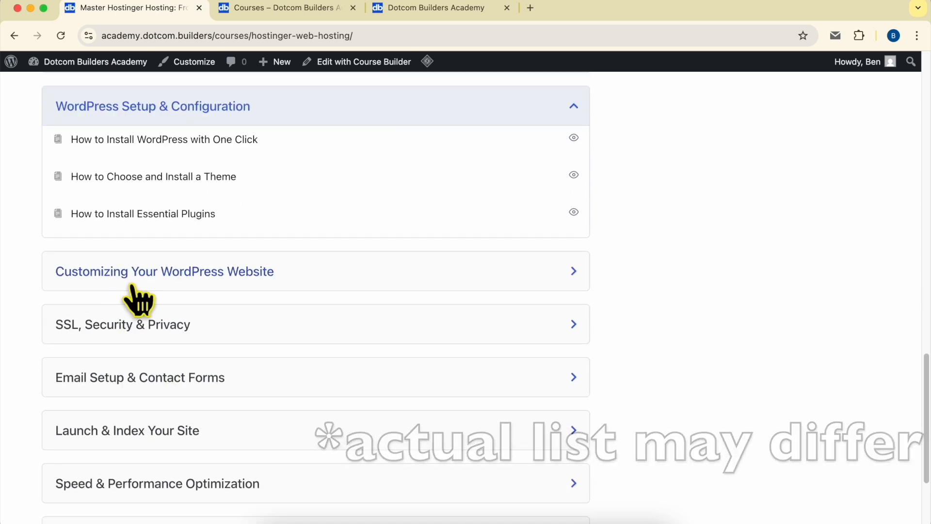
scroll(165, 262, down, 2)
click(217, 194)
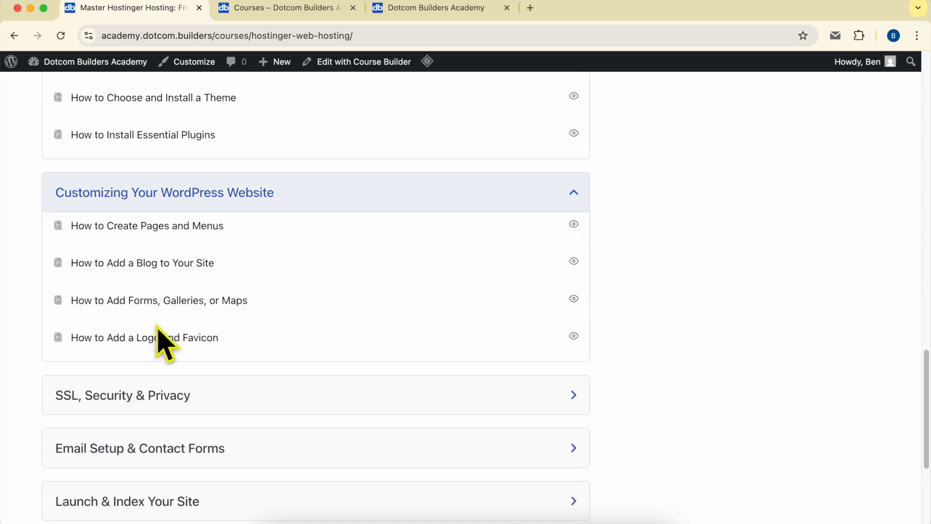
scroll(167, 278, down, 3)
click(177, 283)
scroll(194, 291, down, 4)
scroll(184, 300, down, 2)
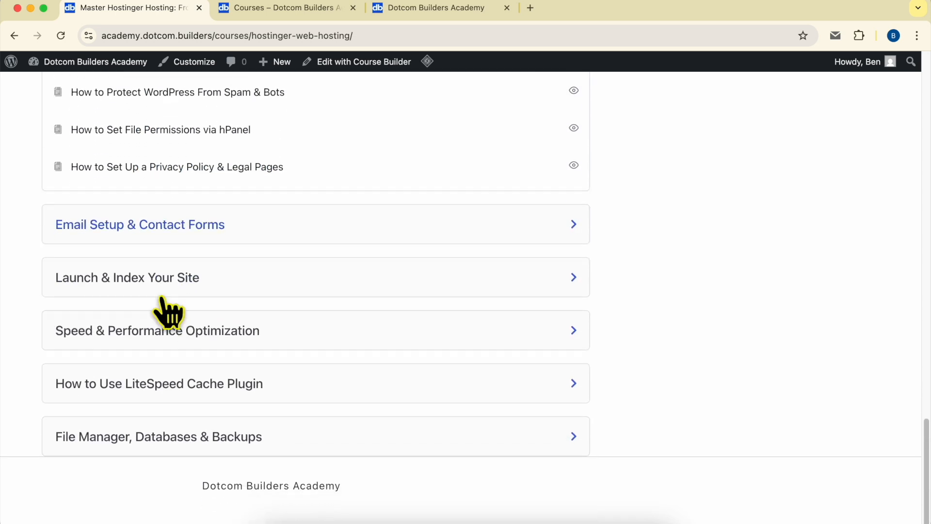
Examine the remaining course sections, expanding each from Email Setup & Contact Forms through File Manager, Databases & Backups
click(136, 238)
scroll(155, 310, down, 2)
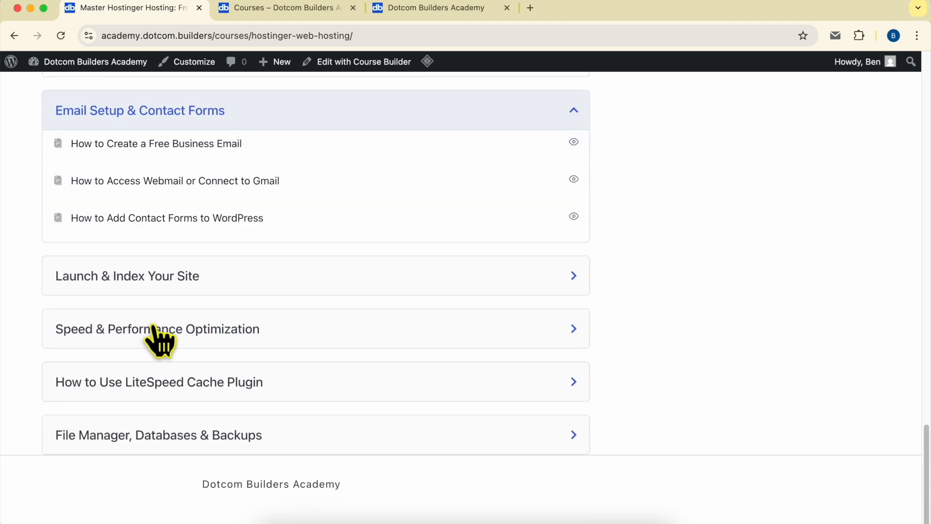
click(148, 279)
scroll(184, 321, down, 3)
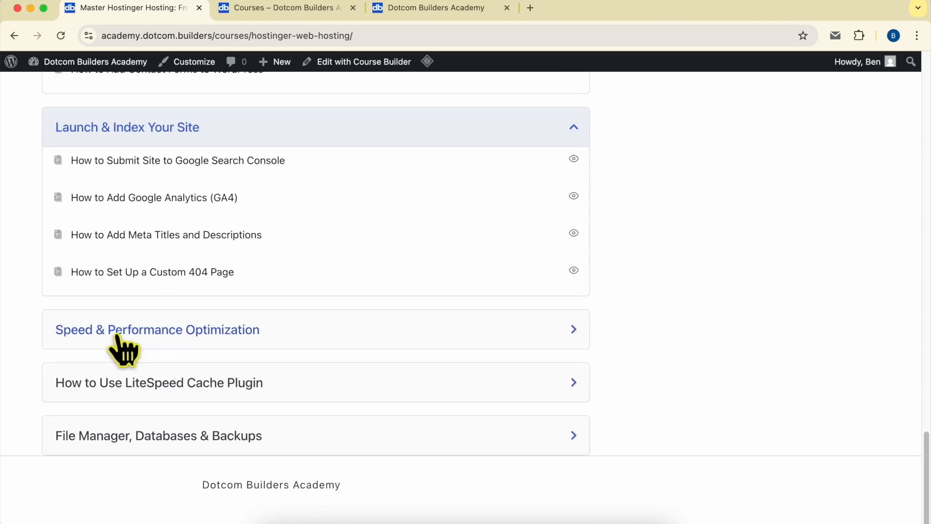
click(183, 337)
click(187, 331)
click(177, 383)
scroll(194, 388, down, 3)
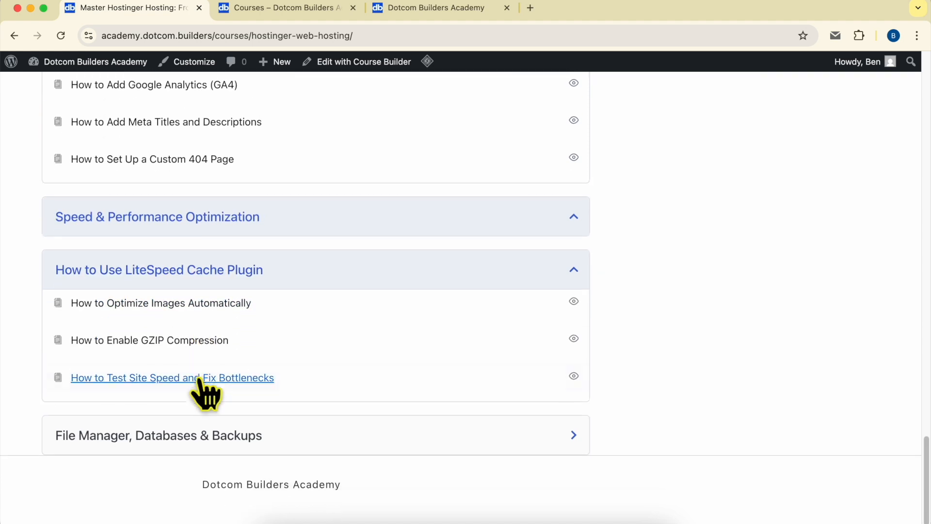
click(164, 433)
scroll(187, 388, down, 4)
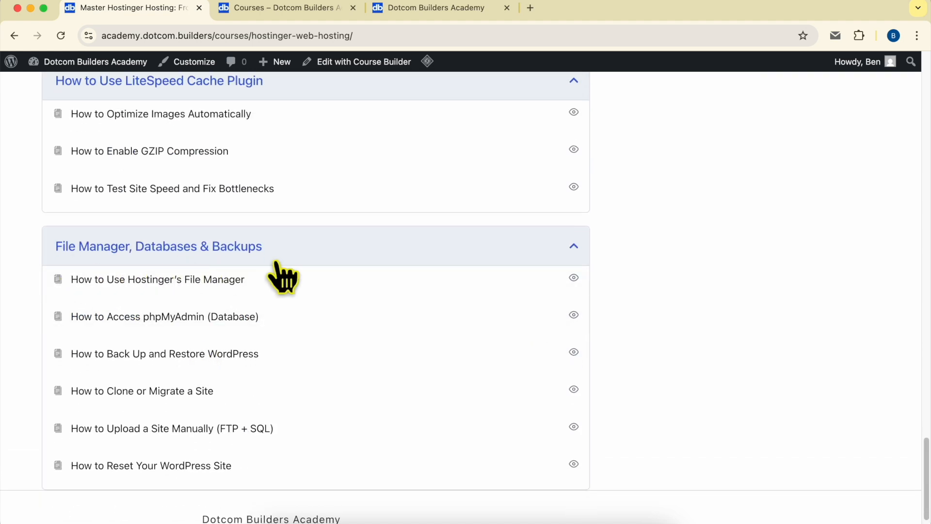
scroll(402, 383, up, 20)
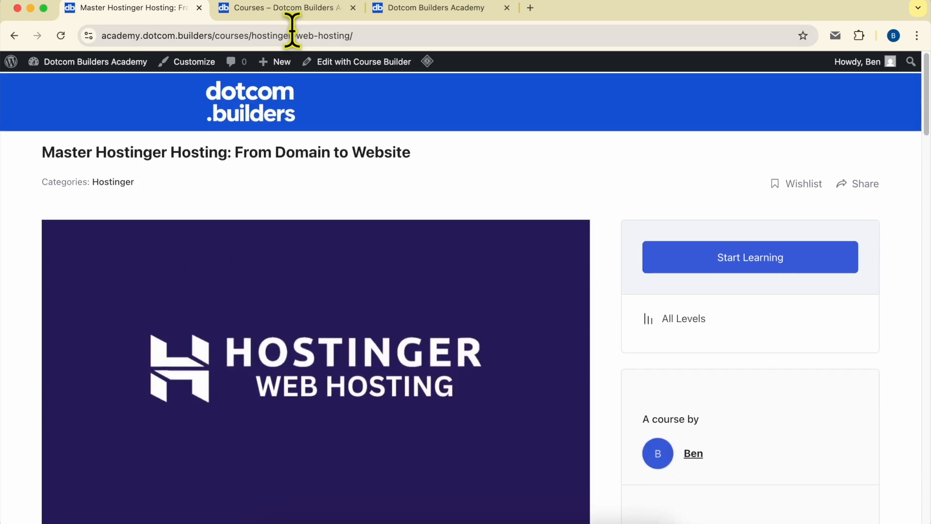
View the academy's course catalogue and its join page, checking the site address and the membership offer
click(291, 11)
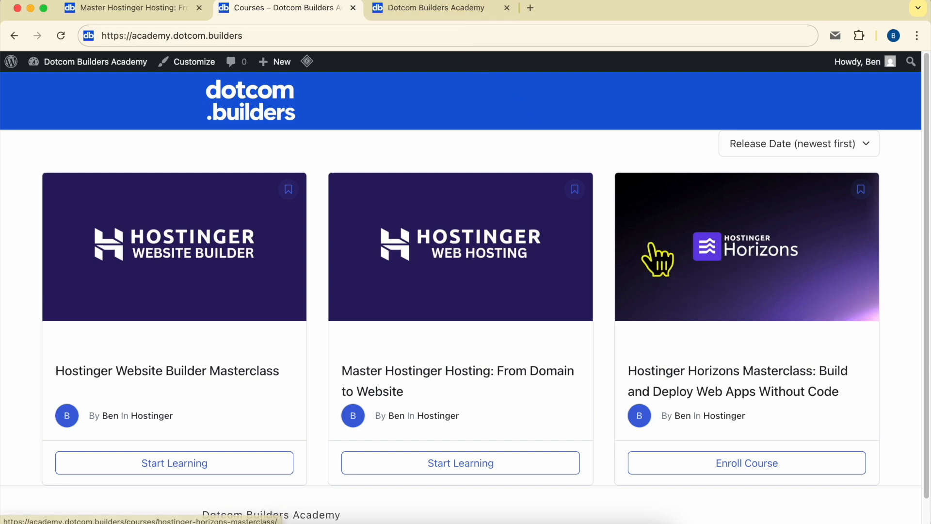
click(401, 11)
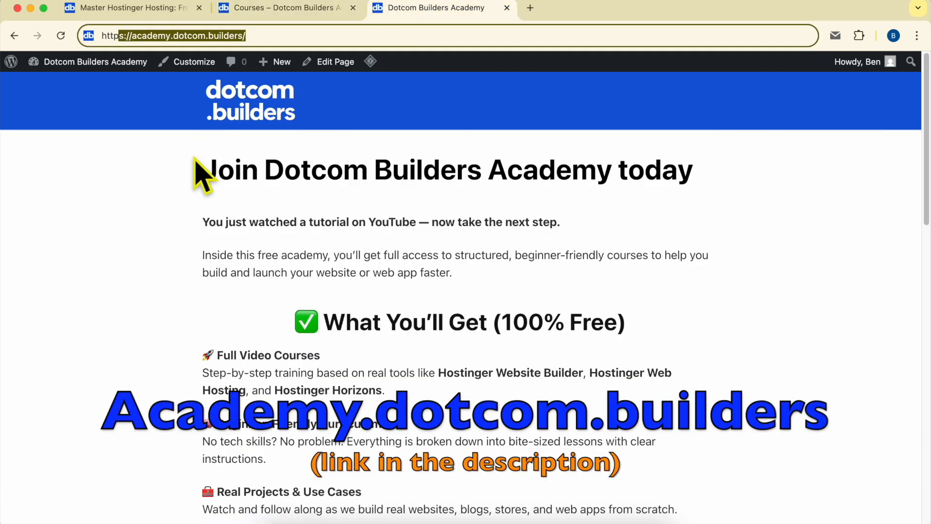
click(129, 36)
drag(144, 36, 338, 36)
scroll(461, 254, down, 10)
scroll(462, 254, down, 7)
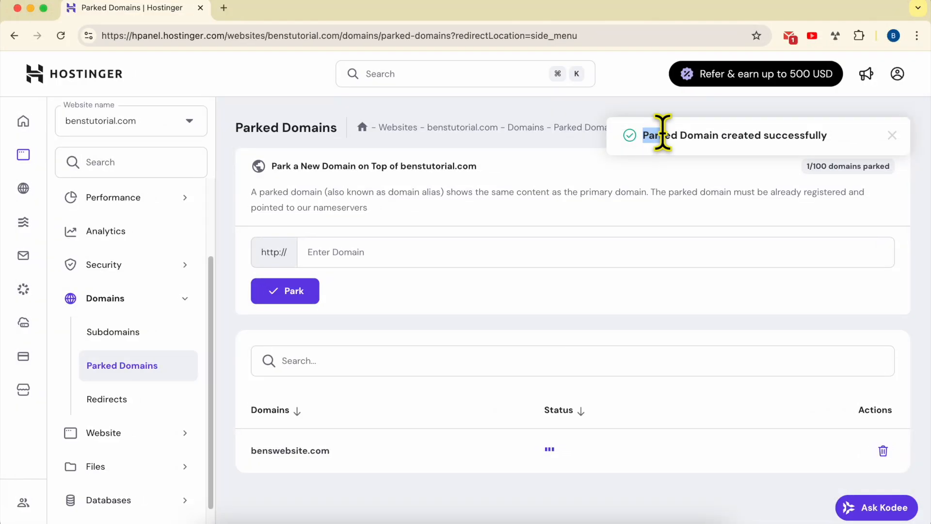
Check the benswebsite.com entry in the parked domains list and reread the nameserver requirement
drag(661, 132, 837, 136)
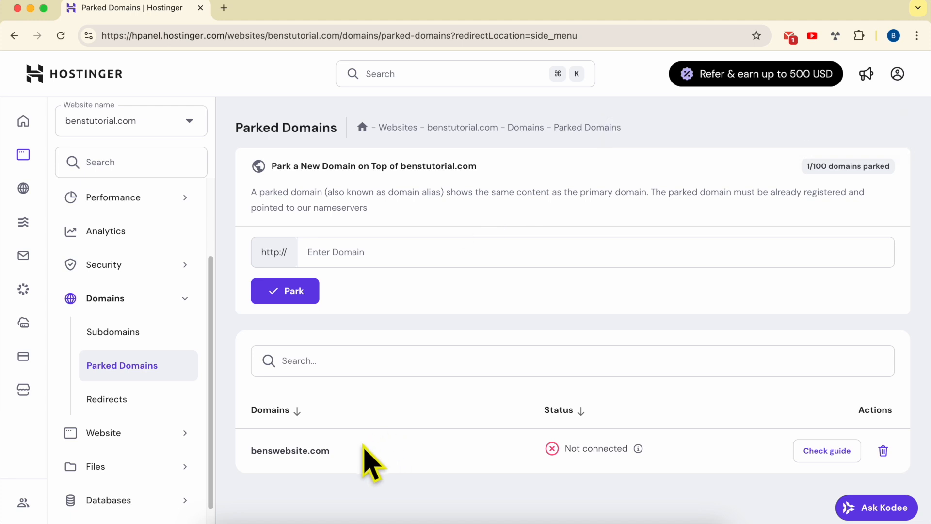
drag(364, 449, 239, 462)
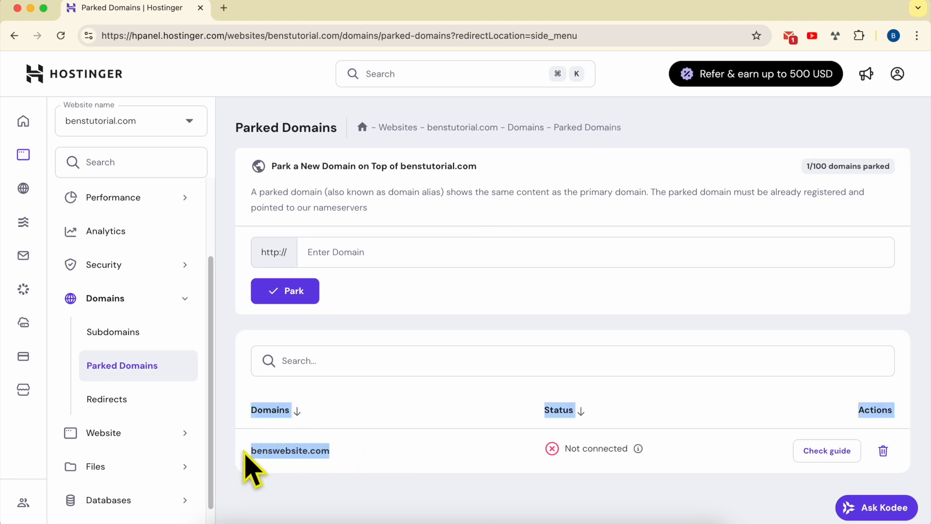
click(445, 438)
drag(391, 213, 256, 206)
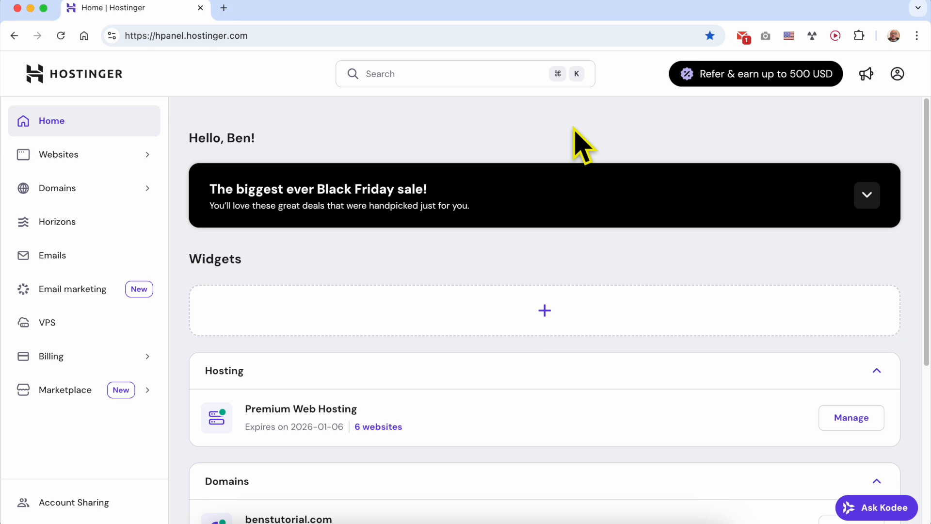
Open the management overview for benstutorial.com from the domain portfolio
click(92, 194)
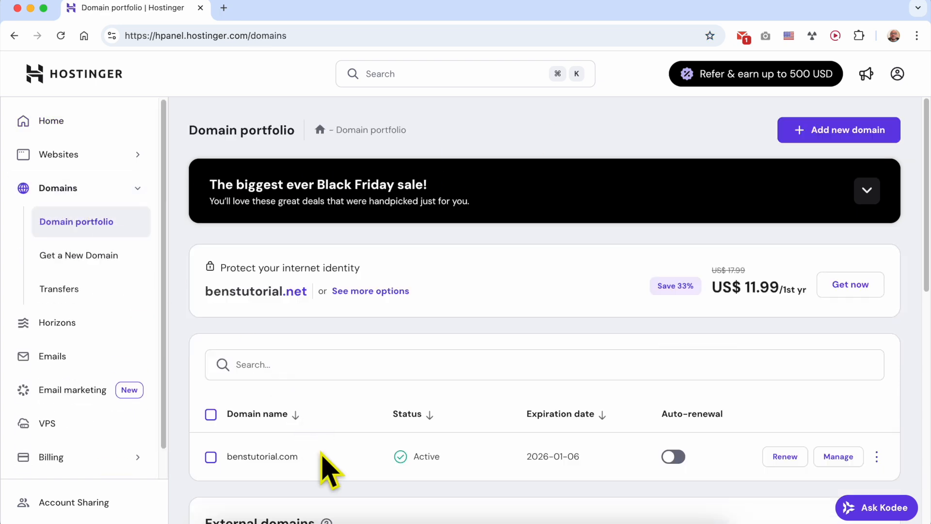
double_click(321, 453)
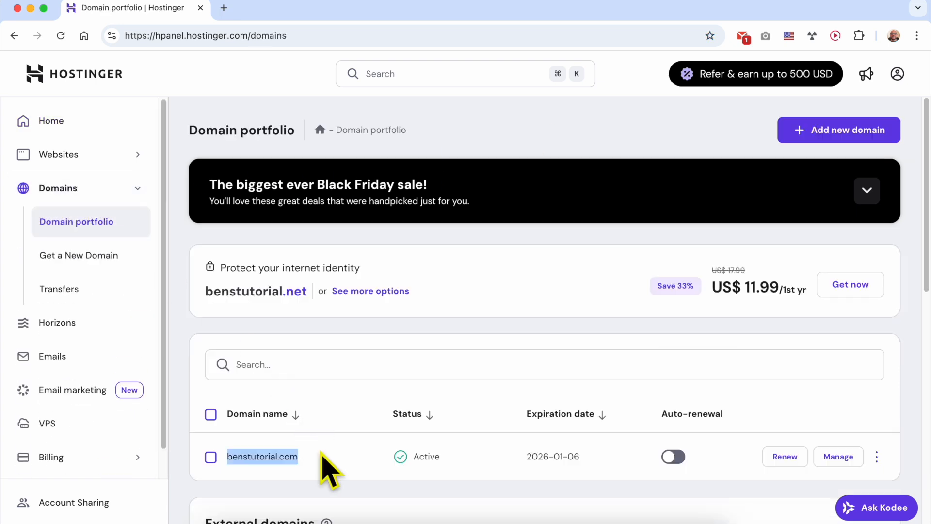
click(838, 457)
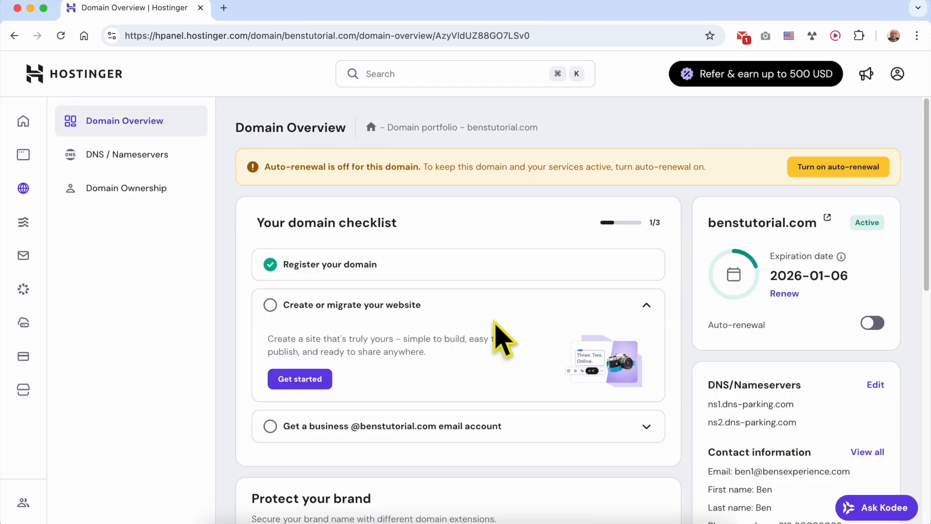
Open the nameserver settings of benstutorial.com and select the option to change nameservers to custom ones
click(134, 162)
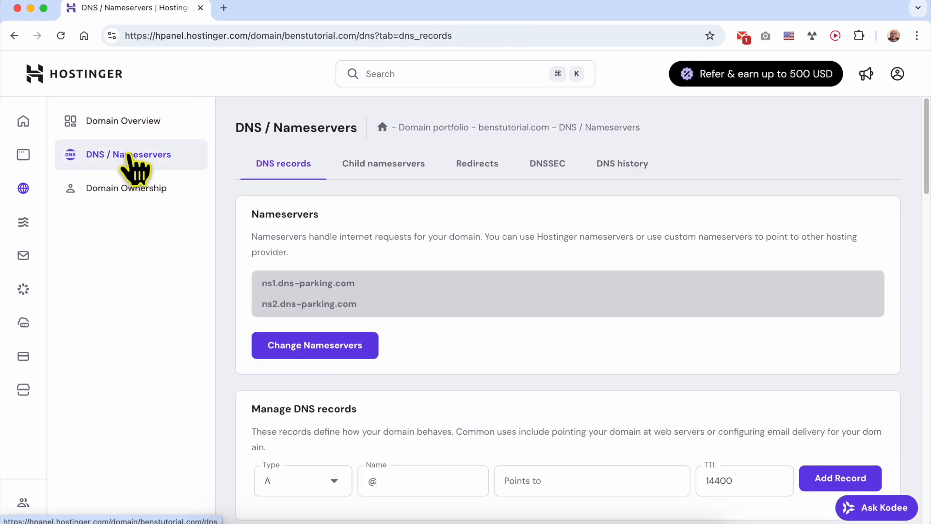
triple_click(301, 217)
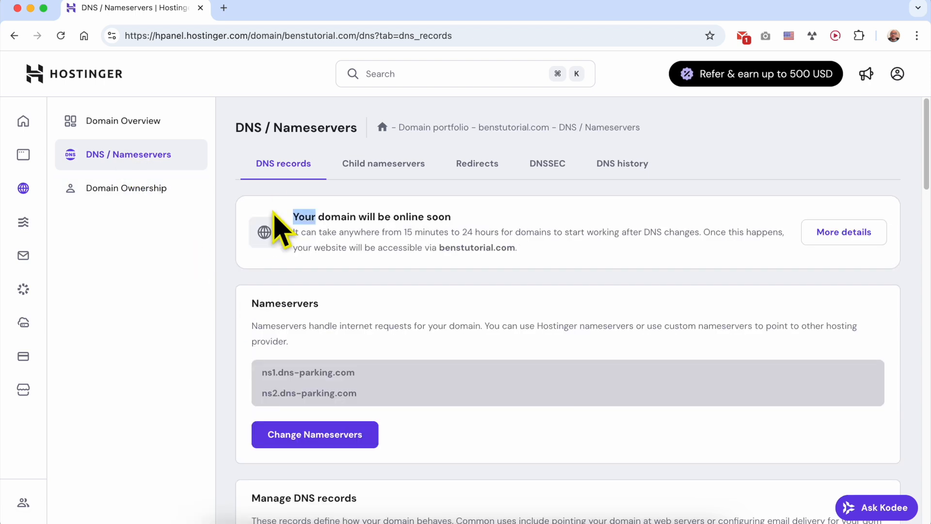
double_click(285, 303)
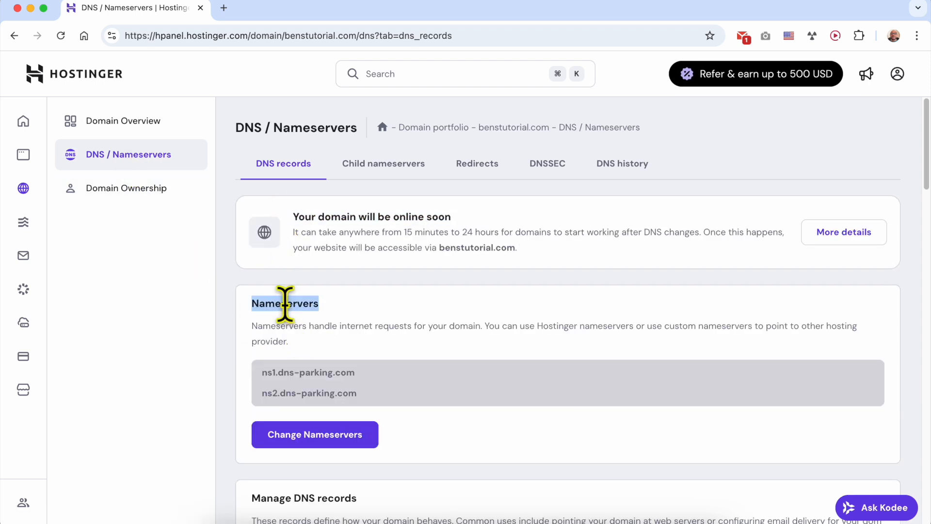
click(310, 435)
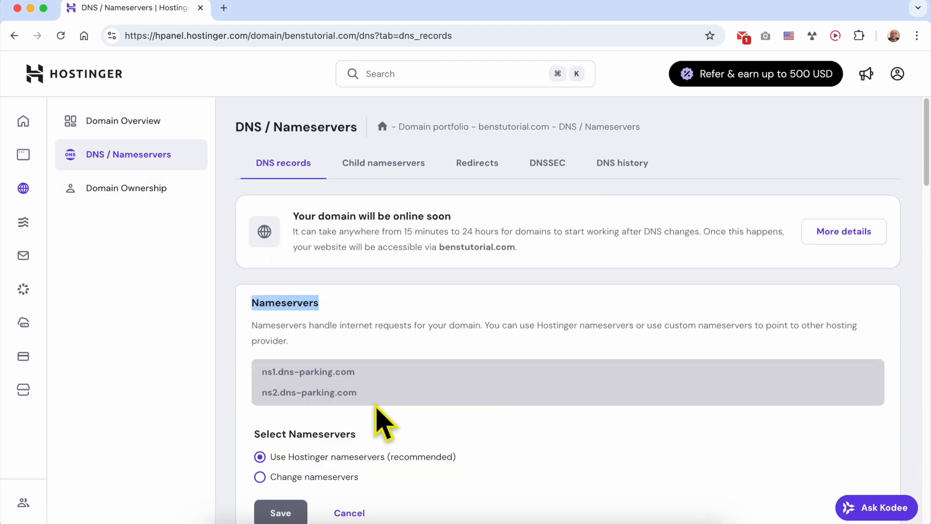
scroll(374, 412, down, 3)
click(315, 359)
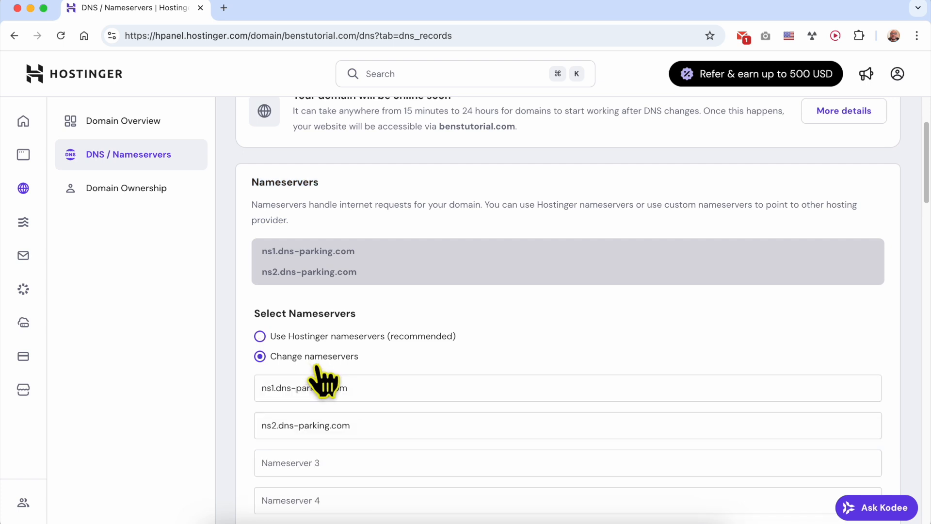
Set the first two custom nameservers to ns1.bluehost.com and ns2.bluehost.com and review both entries
drag(283, 388, 311, 388)
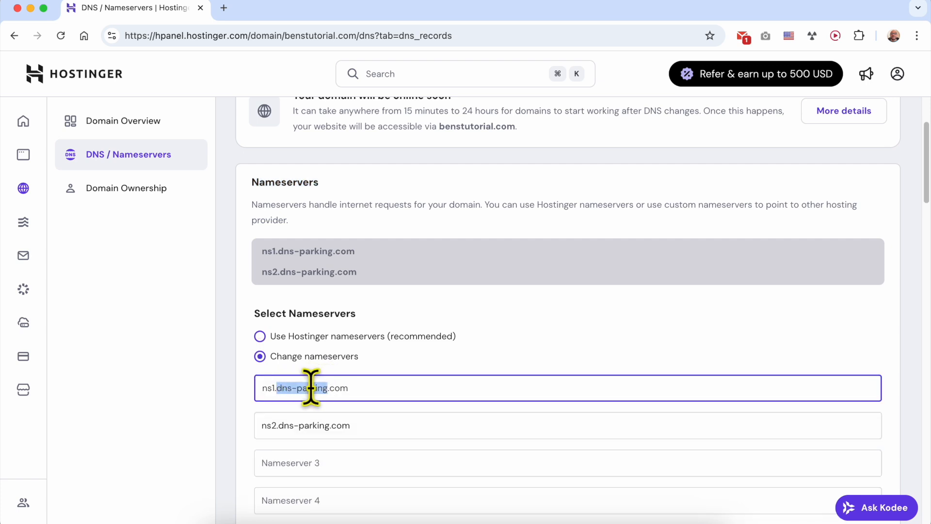
text(bluehost)
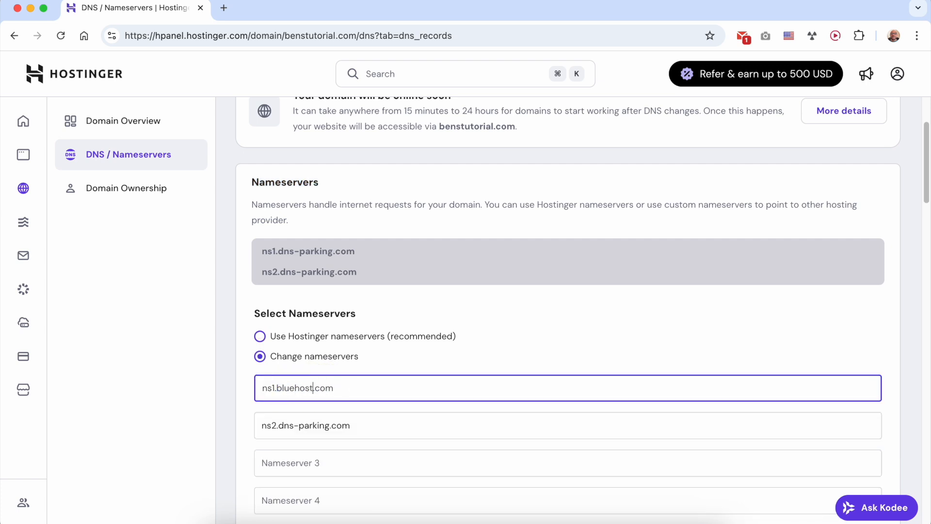
drag(279, 426, 322, 426)
text(bluehost)
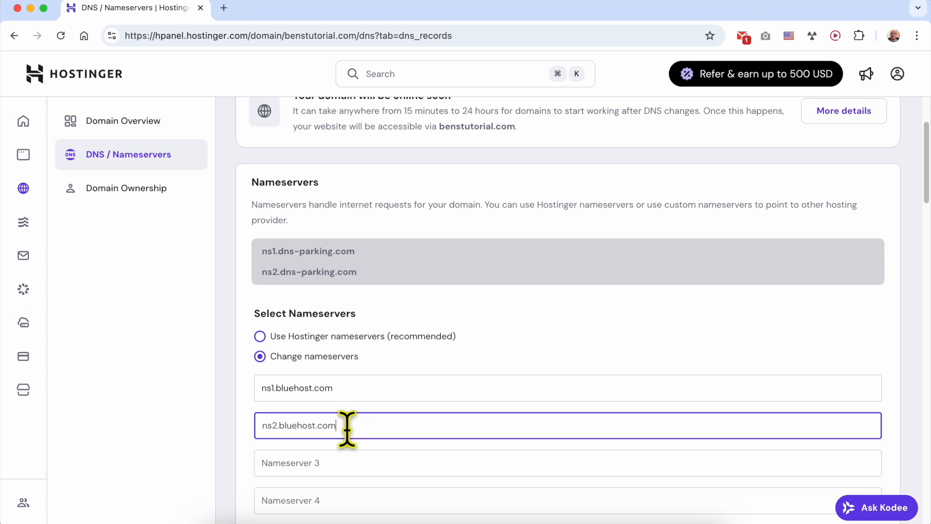
drag(347, 426, 264, 395)
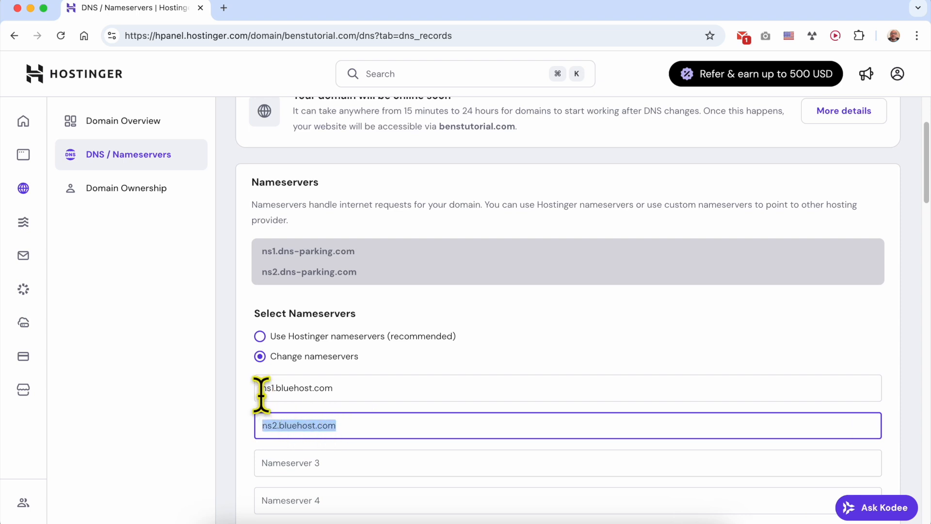
triple_click(261, 388)
triple_click(306, 427)
click(322, 391)
triple_click(322, 391)
click(312, 426)
triple_click(312, 425)
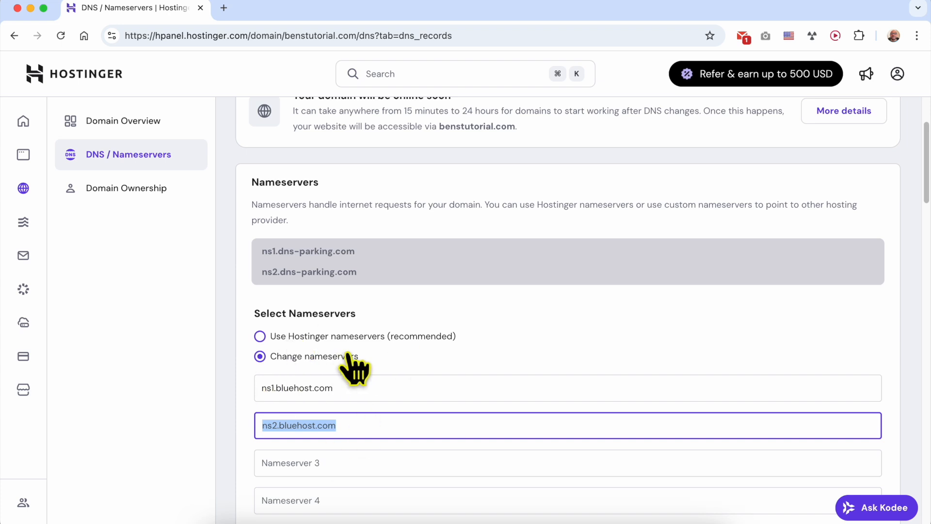
Search Google in a new tab for "hostinger nameservers" and copy ns1.dns-parking.com from the overview
click(223, 7)
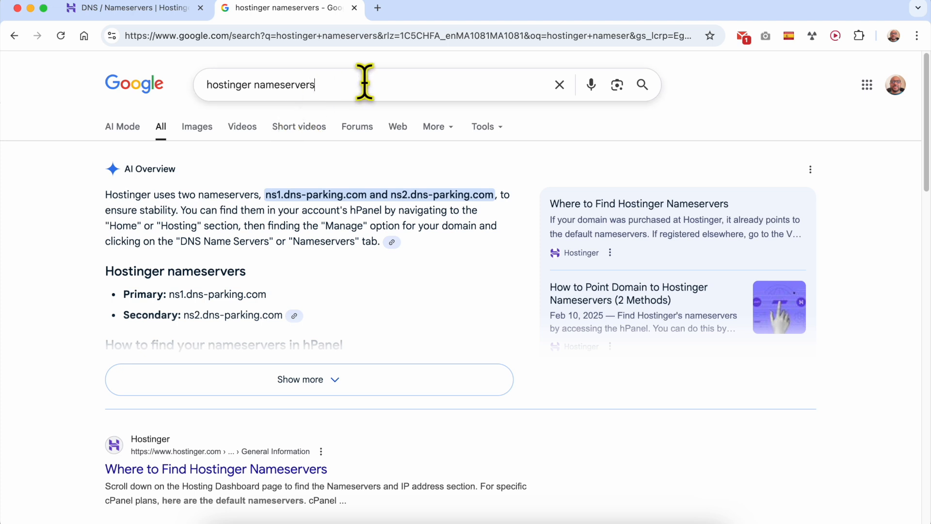
drag(364, 83, 181, 100)
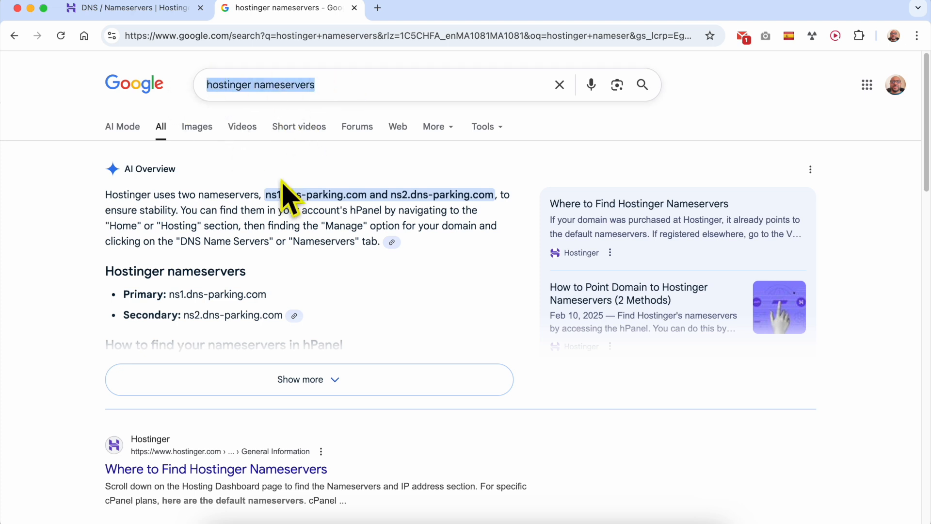
drag(267, 195, 360, 199)
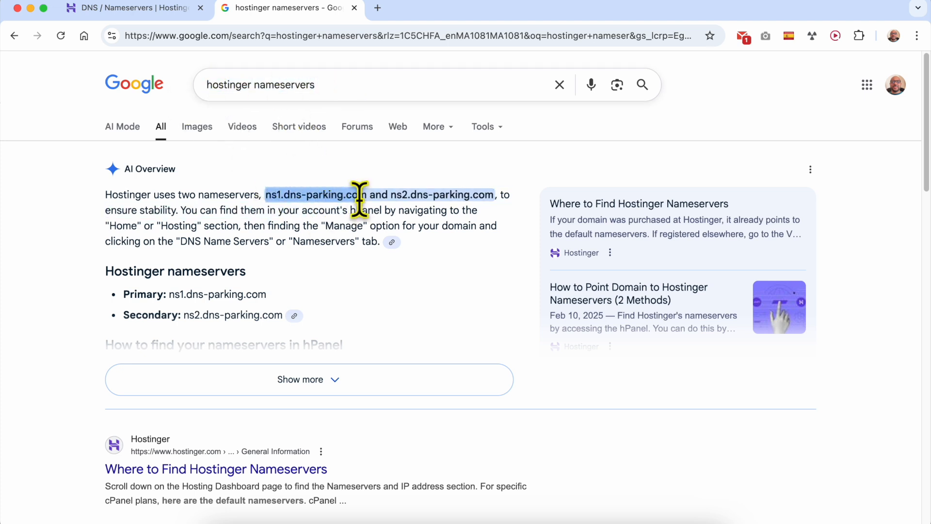
right_click(361, 195)
click(371, 226)
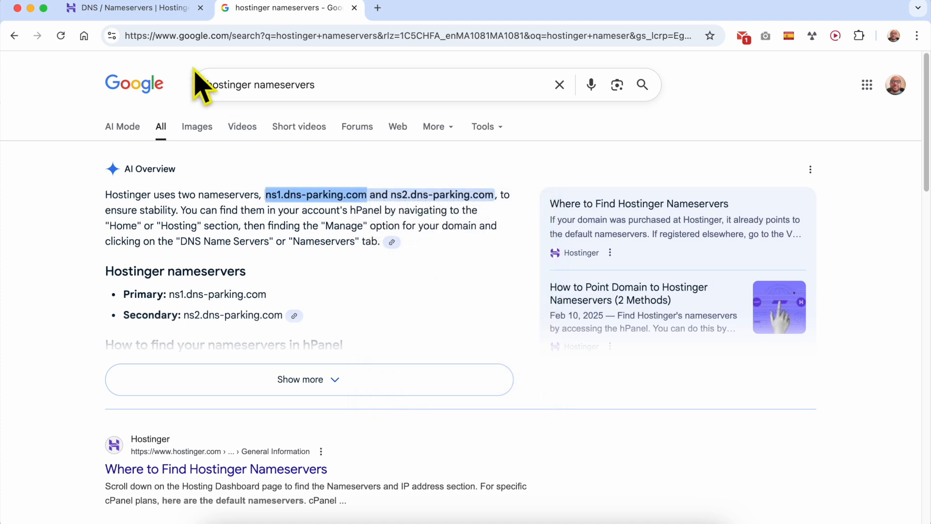
Replace the first nameserver in Hostinger's custom nameserver form with the copied ns1.dns-parking.com
click(151, 9)
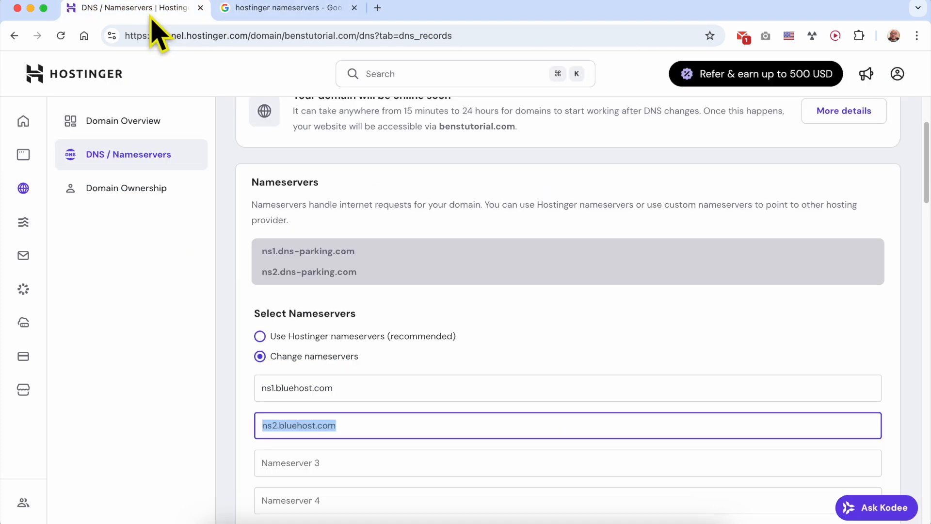
triple_click(310, 389)
right_click(313, 389)
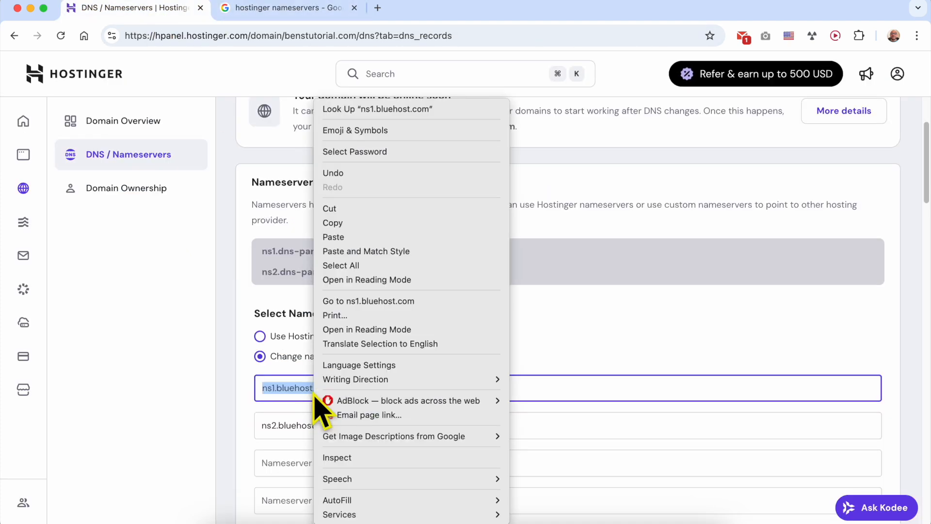
click(359, 238)
Copy the second Hostinger nameserver, ns2.dns-parking.com, from the Google search overview
click(321, 11)
drag(391, 195, 488, 194)
right_click(489, 196)
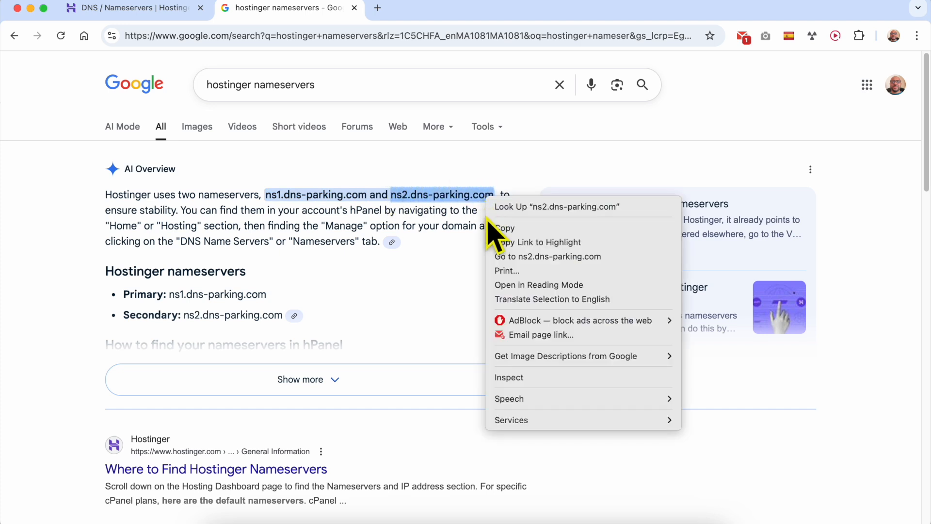
click(497, 227)
click(356, 196)
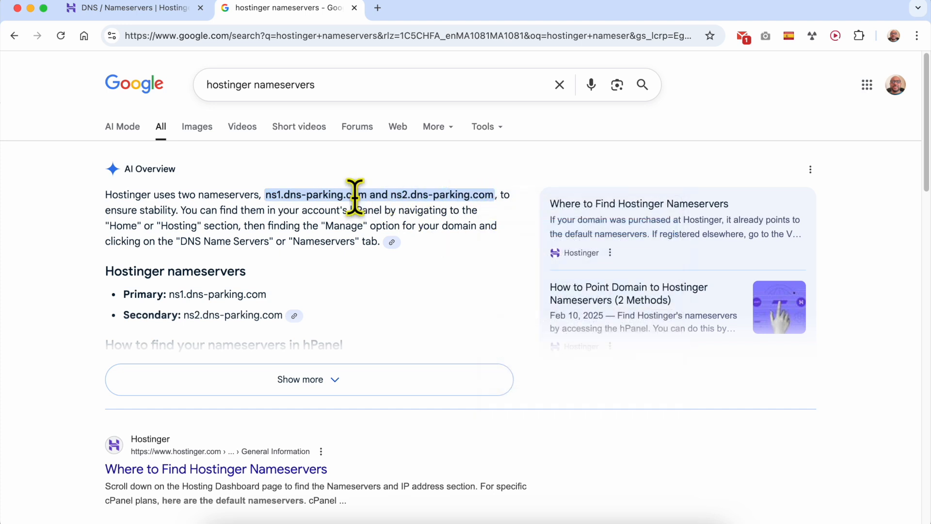
scroll(356, 197, up, 5)
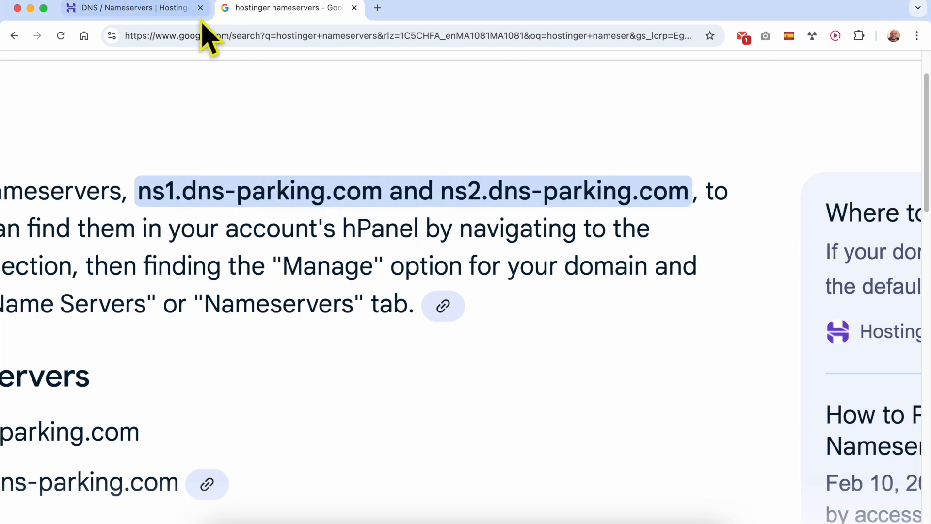
Replace the second nameserver in Hostinger's custom nameserver form with the copied ns2.dns-parking.com
click(121, 8)
triple_click(302, 424)
key(BackSpace)
right_click(301, 429)
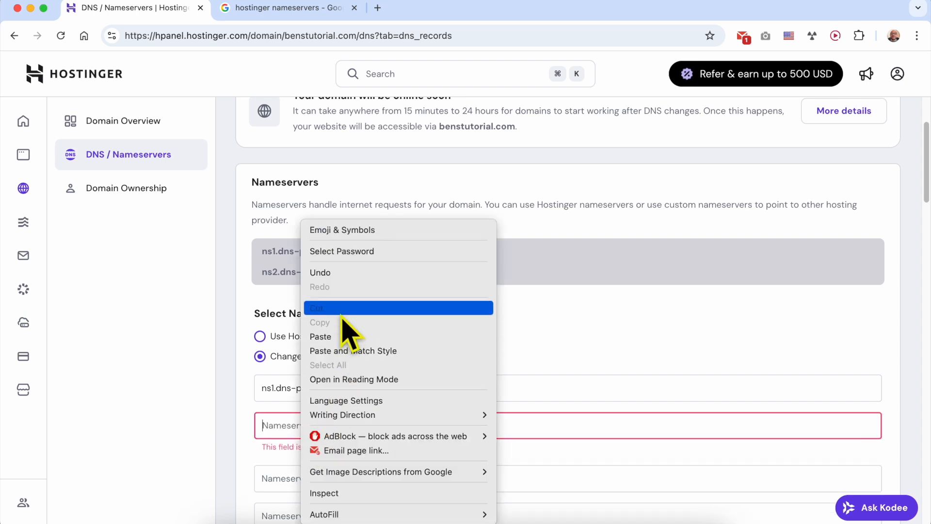
click(340, 337)
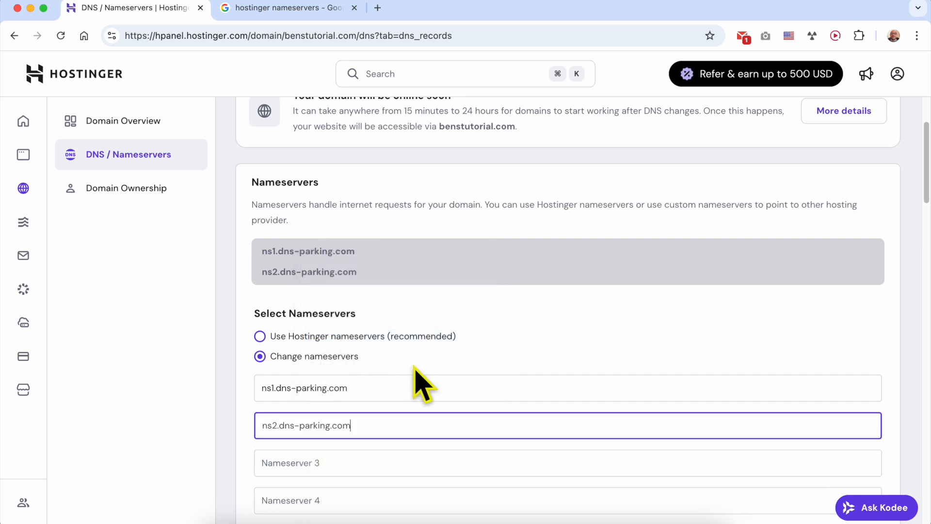
click(225, 304)
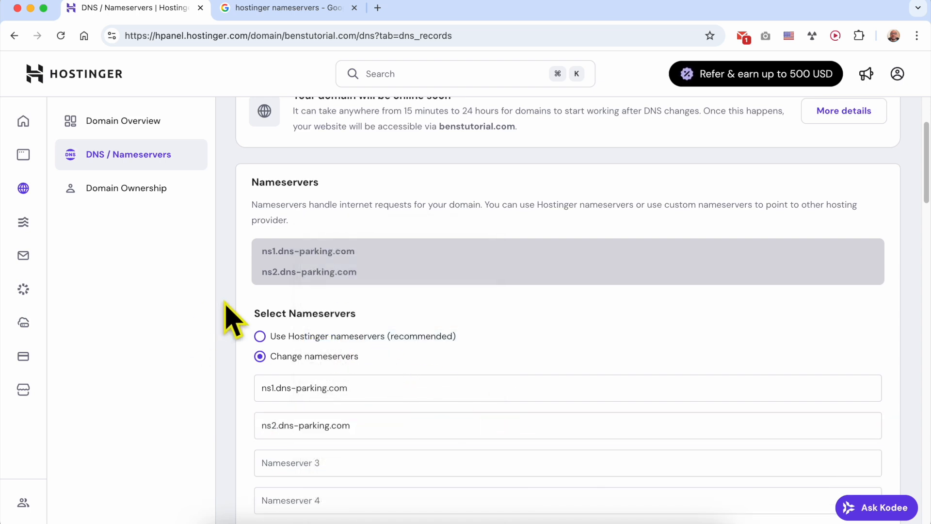
scroll(232, 320, down, 3)
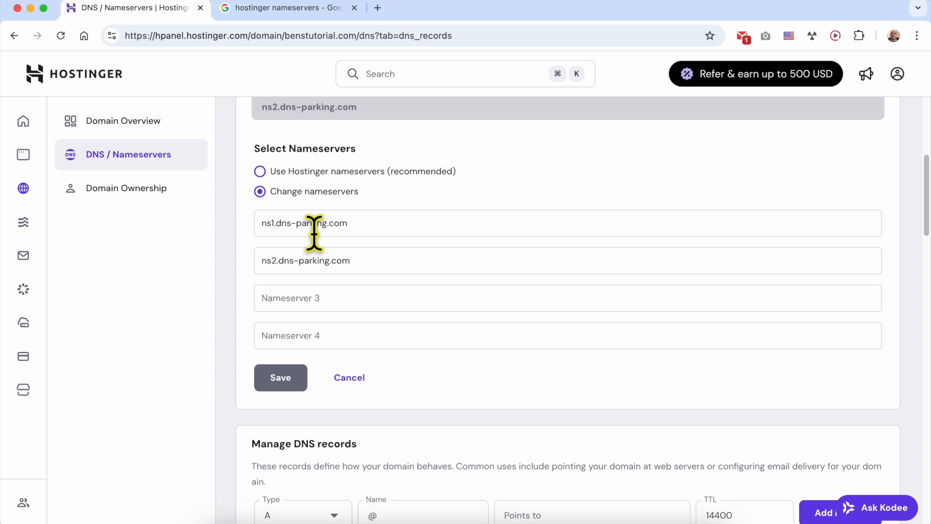
Return to benstutorial.com's parked domains page and check the domain alias description, the benswebsite.com entry and the nameserver requirement
drag(2, 247, 111, 245)
click(60, 234)
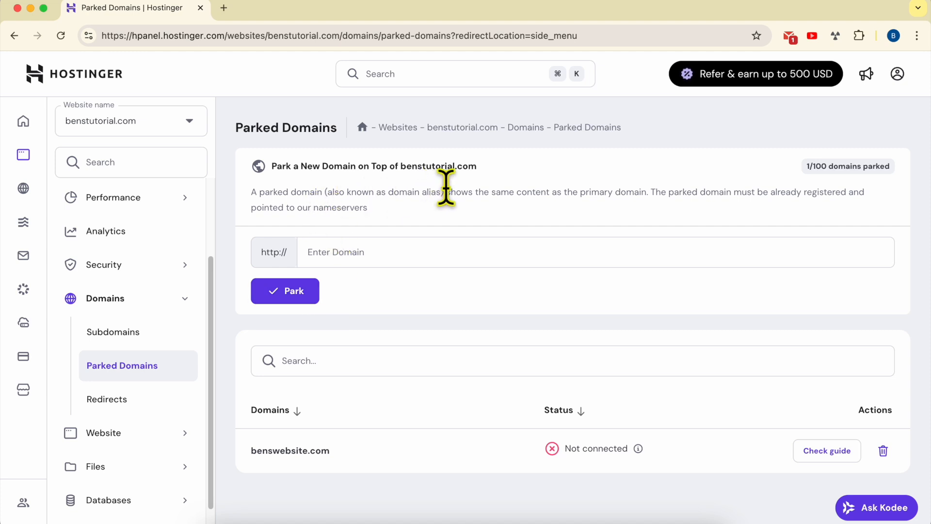
drag(453, 187, 654, 191)
click(650, 177)
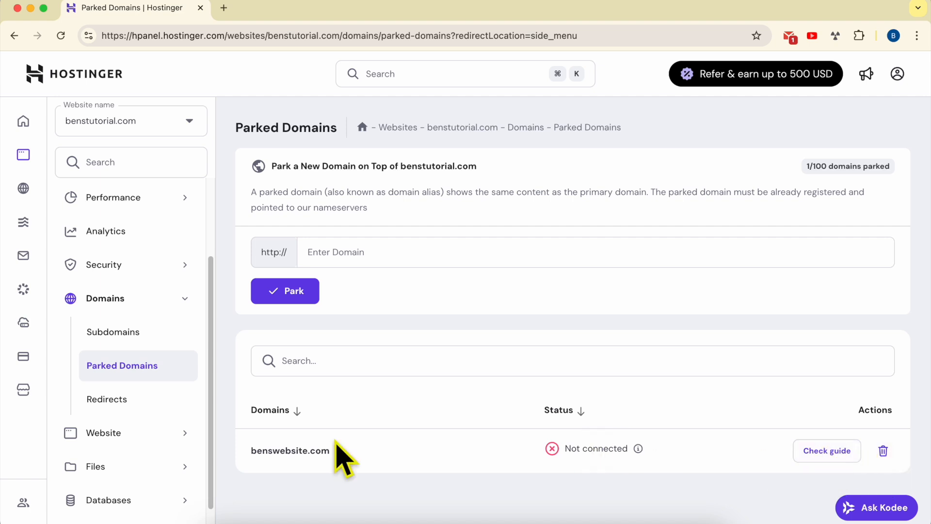
drag(383, 450, 265, 450)
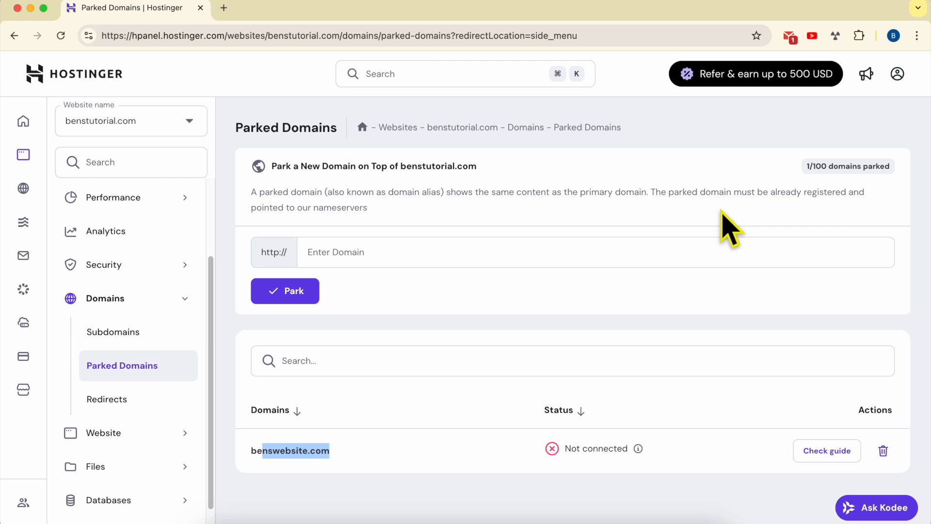
click(370, 210)
drag(370, 209, 228, 222)
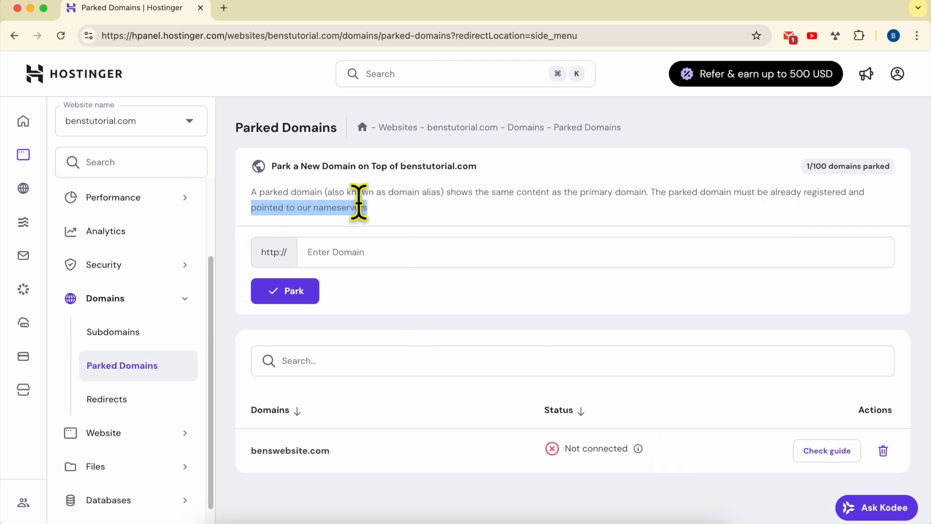
Open the connection guide for benswebsite.com, read the domain provider instructions, and close the guide
click(825, 453)
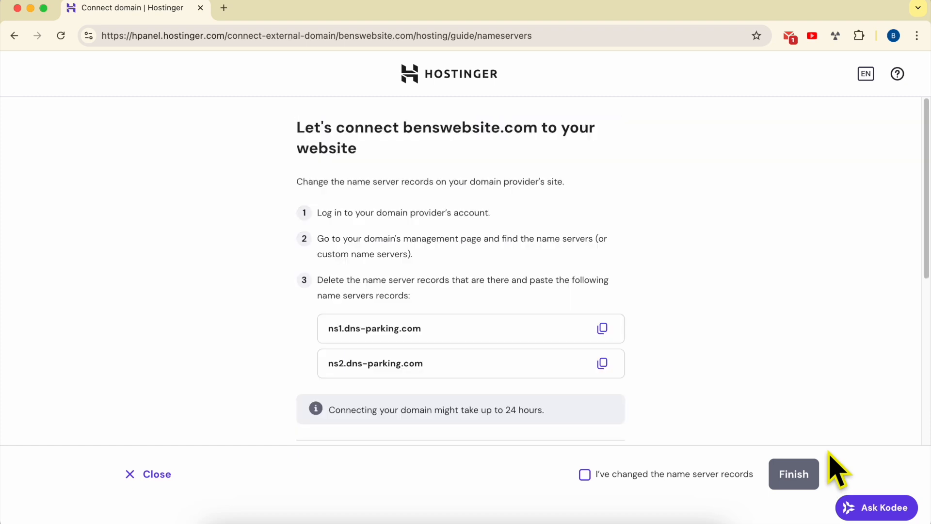
drag(316, 213, 537, 225)
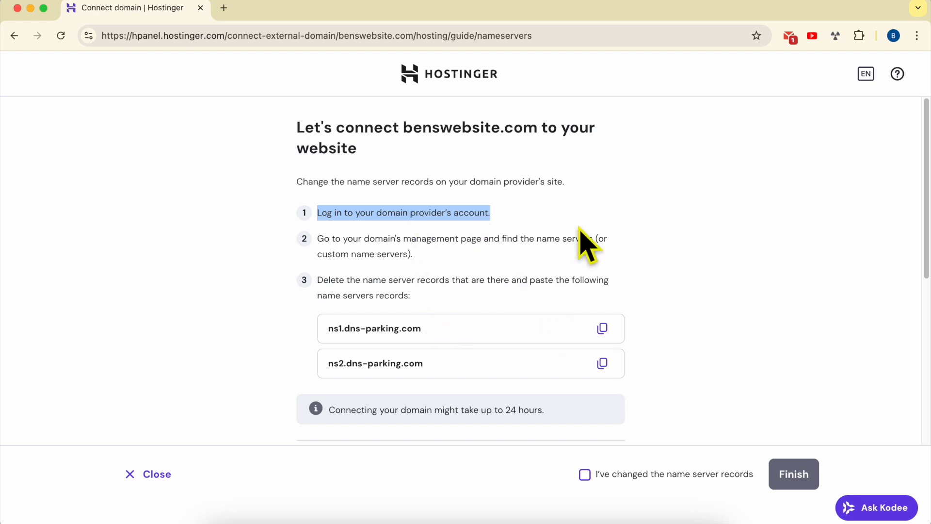
click(156, 477)
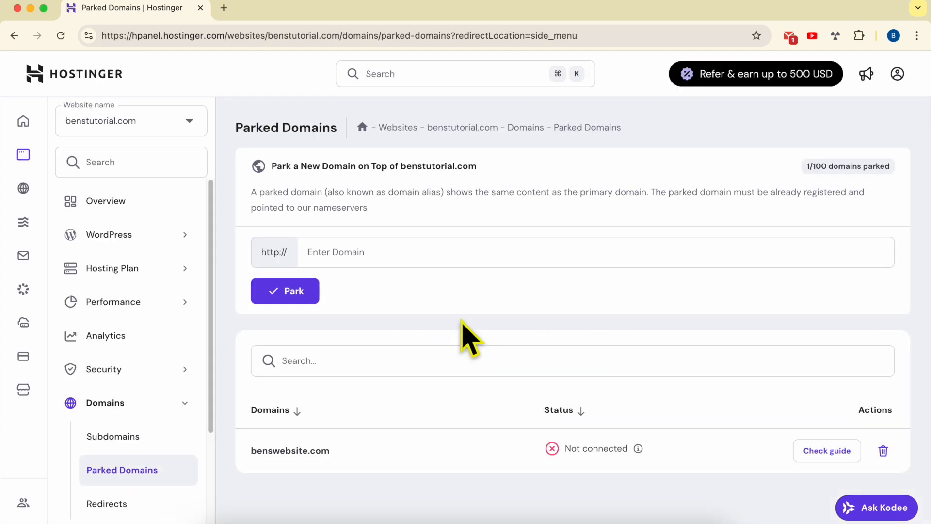